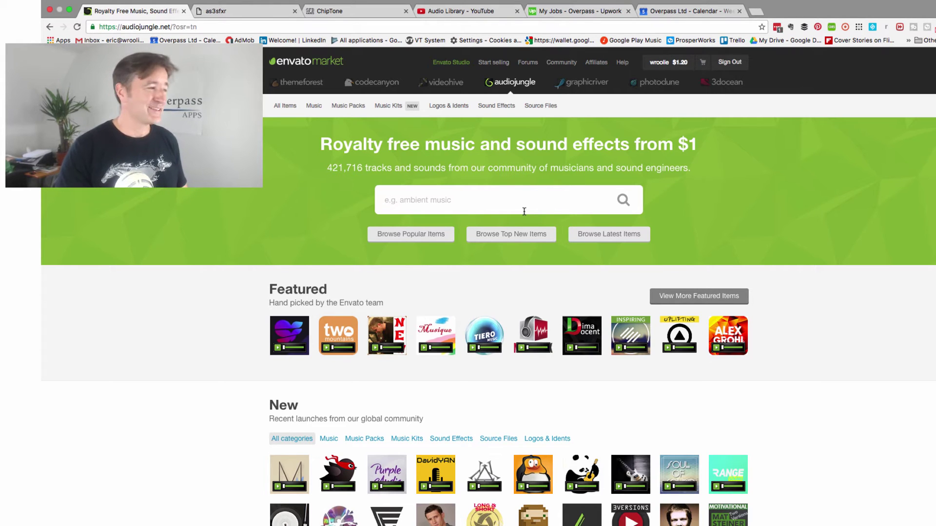
Search AudioJungle for 'gunshot', preview the first two of the 527 results, then select the search term
{"action": "type", "text": "gunshot"}
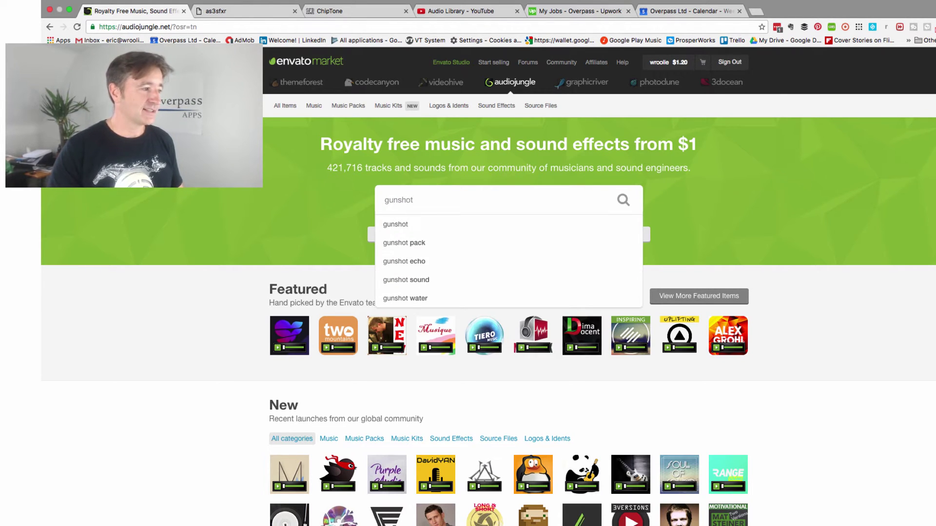
{"action": "key", "text": "Return"}
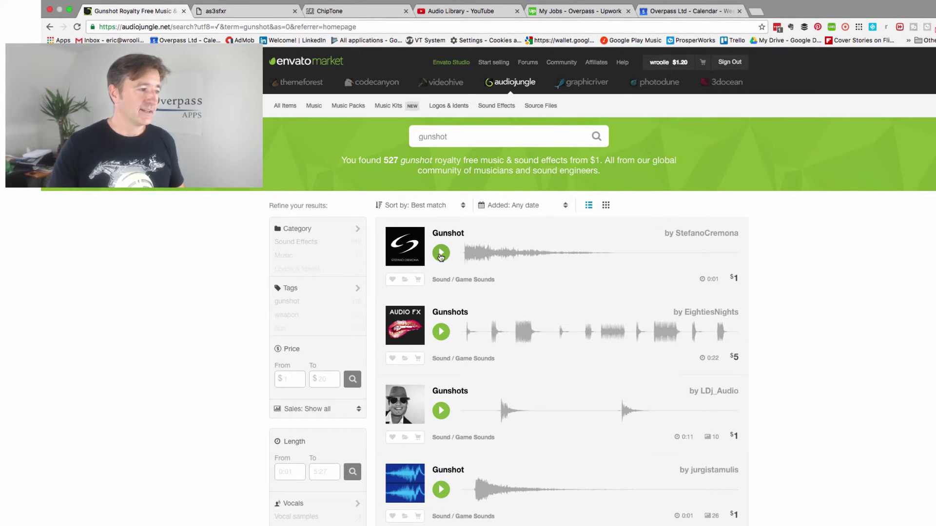
{"action": "left_click", "coordinate": [441, 253]}
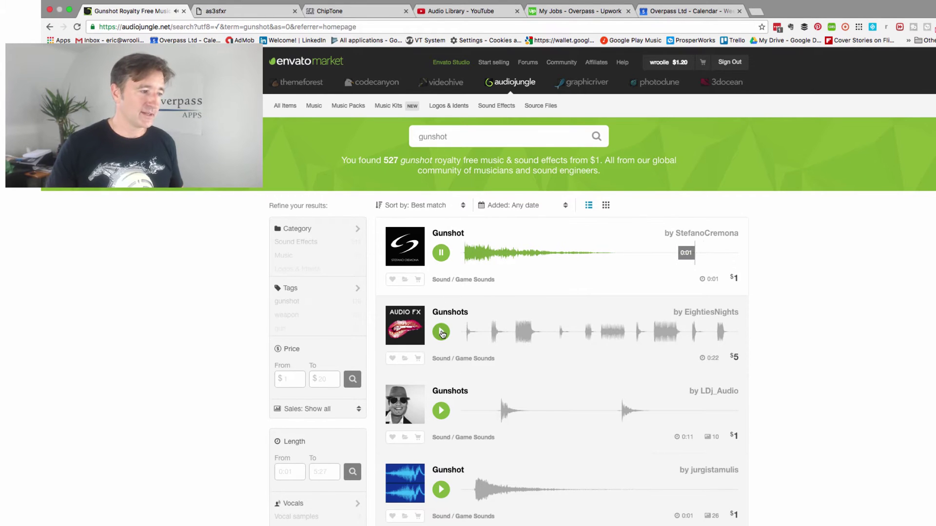
{"action": "left_click", "coordinate": [441, 332]}
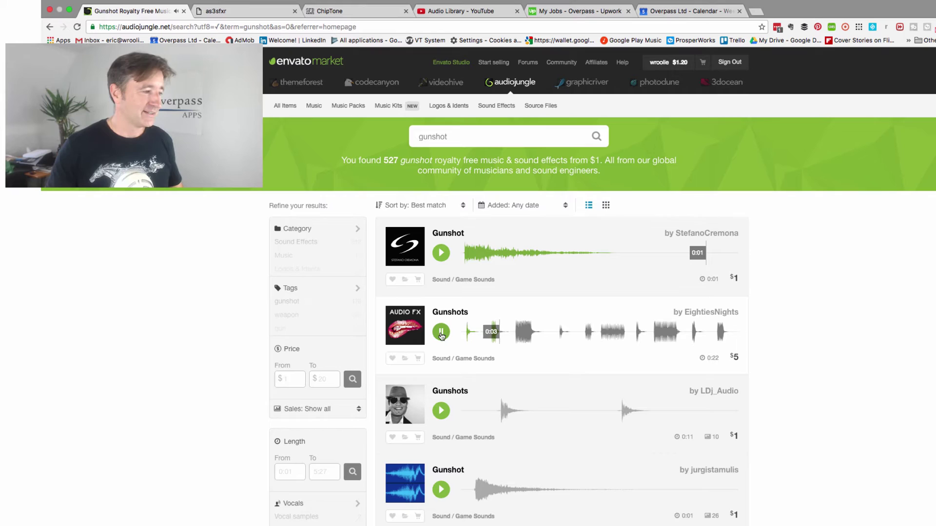
{"action": "left_click", "coordinate": [441, 334]}
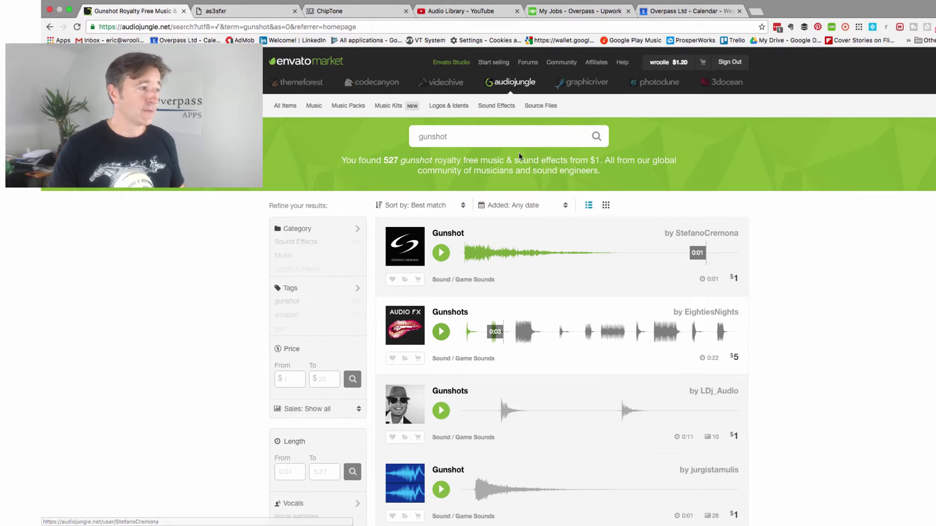
{"action": "left_click", "coordinate": [502, 138]}
{"action": "double_click", "coordinate": [502, 138]}
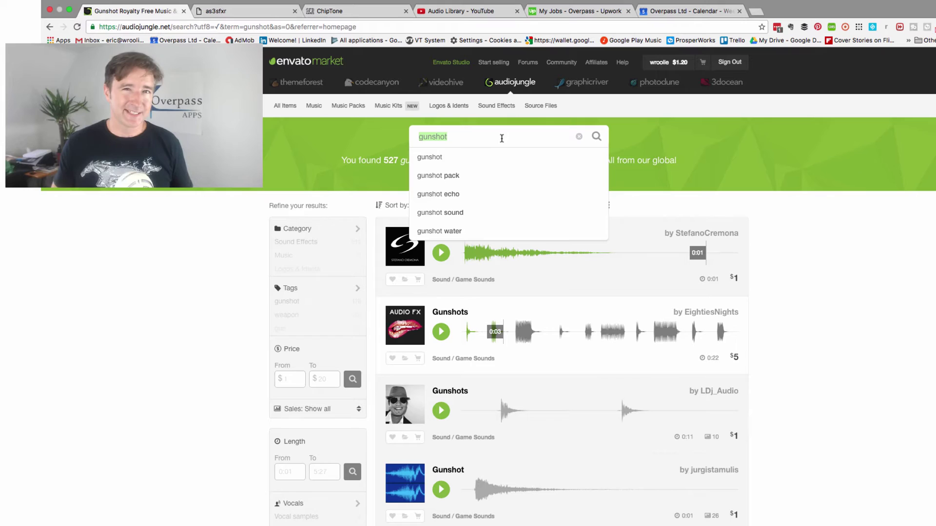
Search AudioJungle for 'german music loop' and scroll through the 20 results
{"action": "type", "text": "germ"}
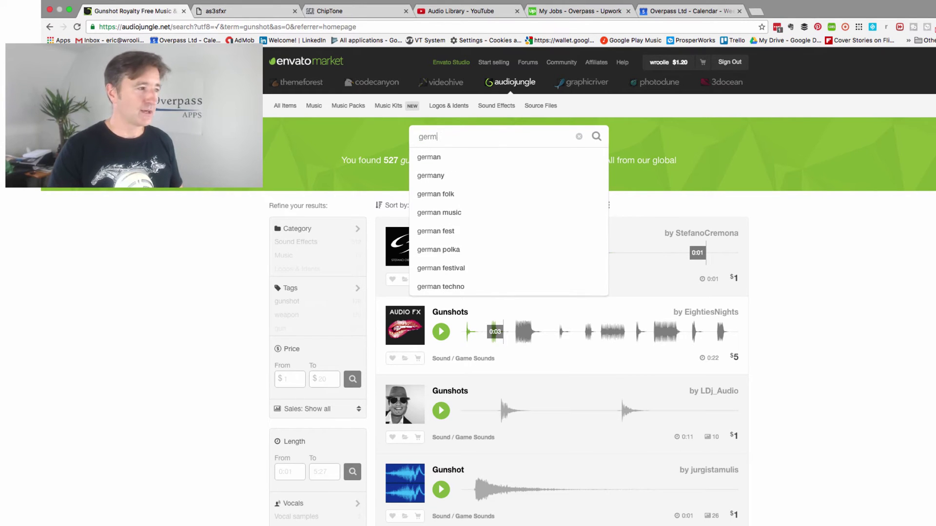
{"action": "type", "text": "an music"}
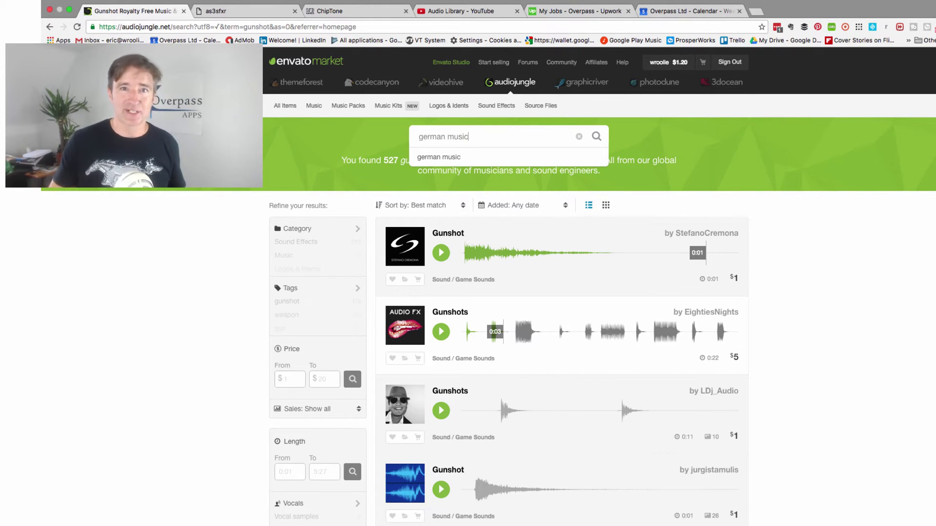
{"action": "type", "text": "loop"}
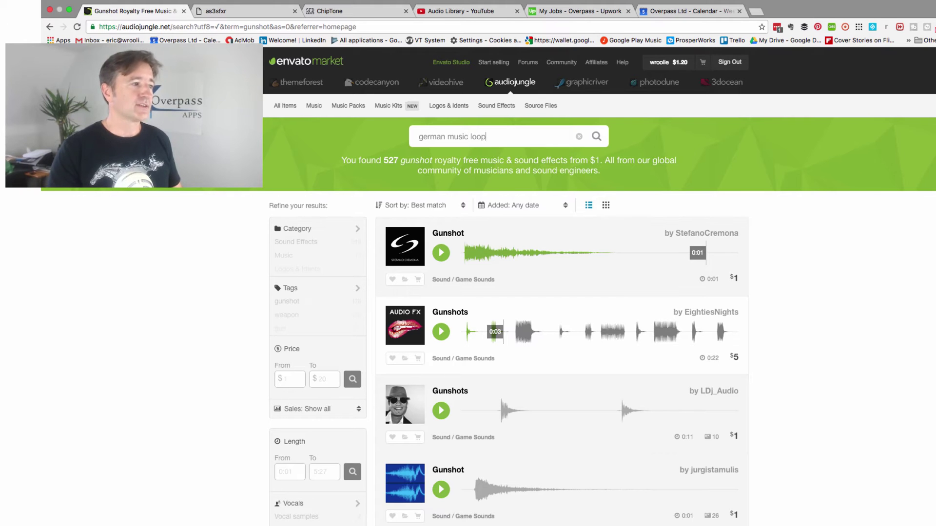
{"action": "key", "text": "Return"}
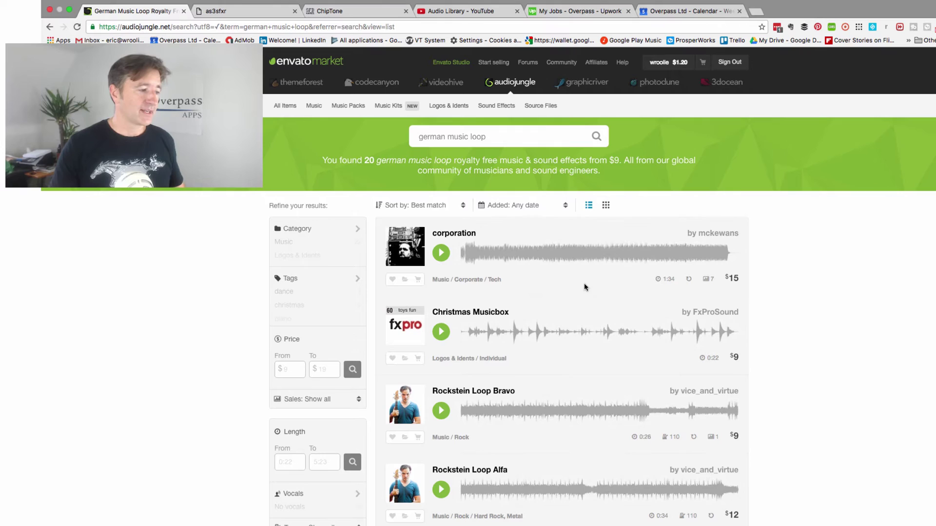
{"action": "scroll", "coordinate": [547, 306], "scroll_direction": "down", "scroll_amount": 4}
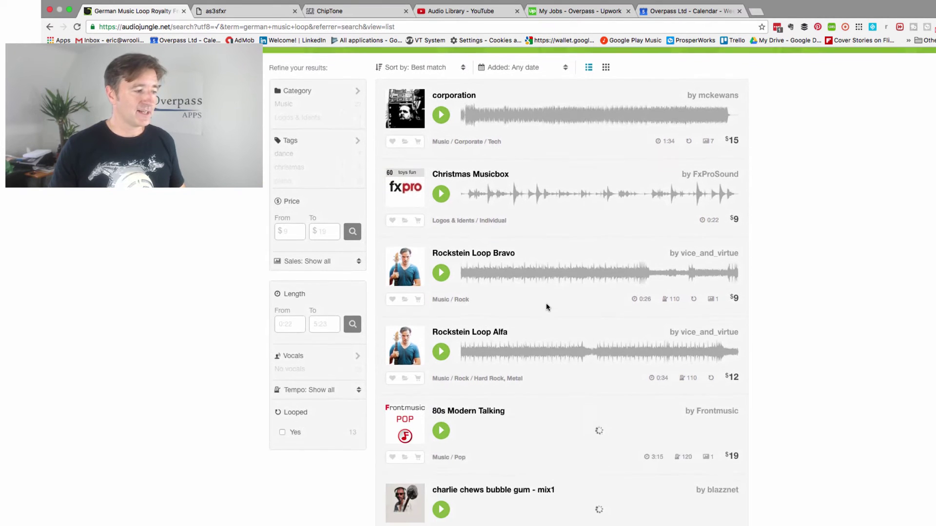
{"action": "scroll", "coordinate": [546, 306], "scroll_direction": "down", "scroll_amount": 1}
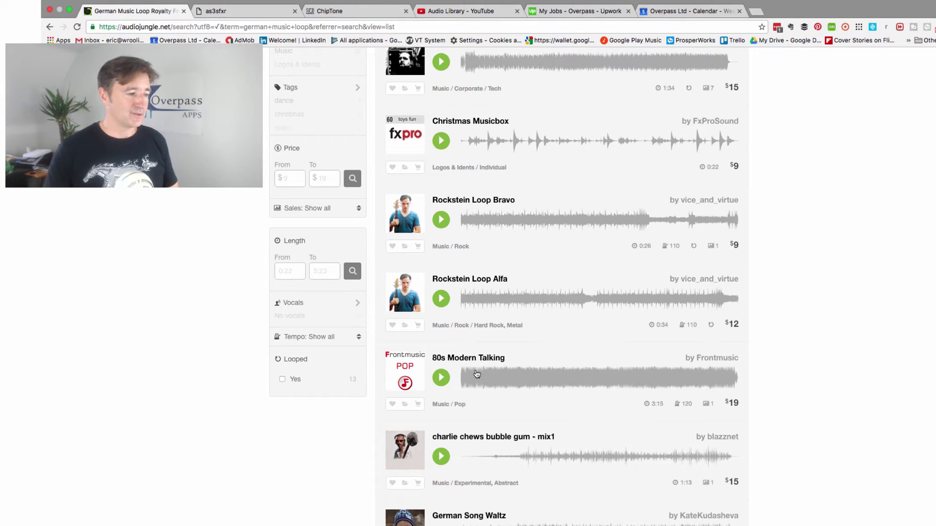
{"action": "scroll", "coordinate": [477, 373], "scroll_direction": "down", "scroll_amount": 1}
{"action": "scroll", "coordinate": [476, 374], "scroll_direction": "down", "scroll_amount": 1}
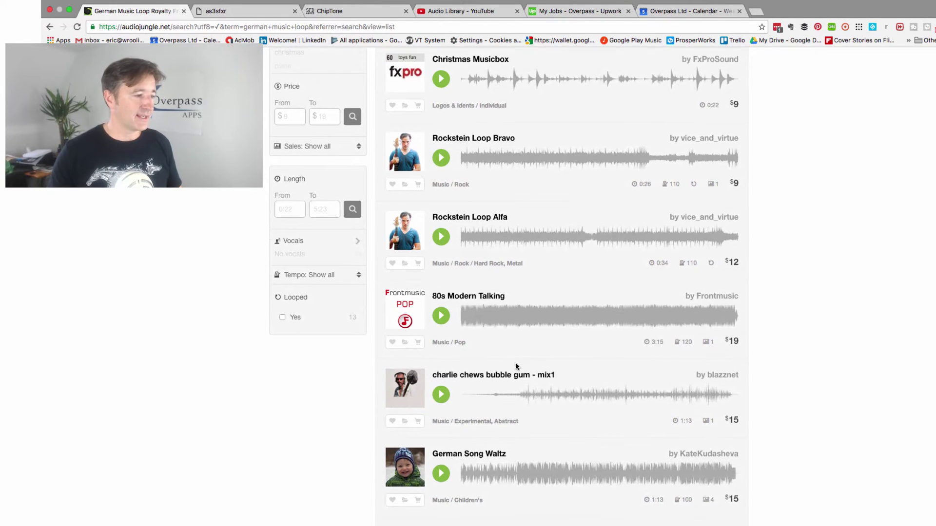
Preview and pause the 'charlie chews bubble gum' and 'German Song Waltz' tracks
{"action": "left_click", "coordinate": [440, 394]}
{"action": "scroll", "coordinate": [440, 394], "scroll_direction": "down", "scroll_amount": 2}
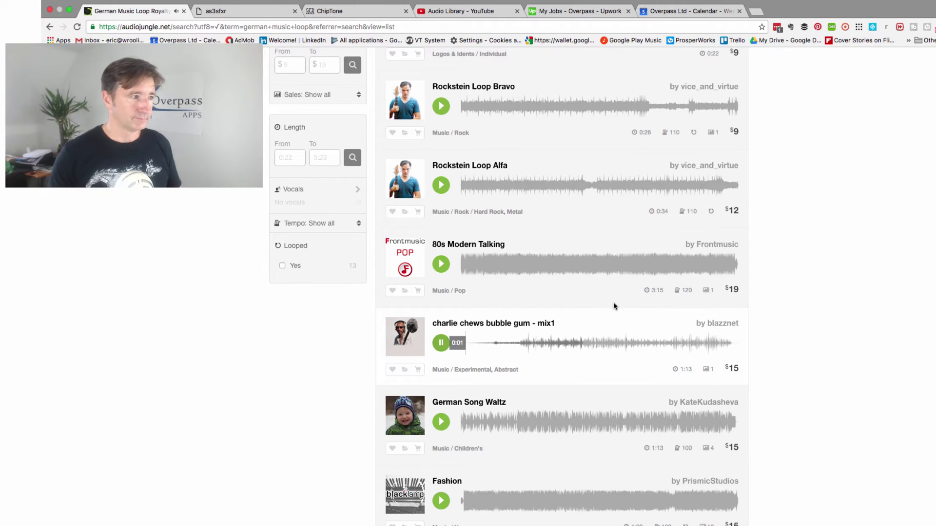
{"action": "left_click", "coordinate": [440, 343]}
{"action": "scroll", "coordinate": [440, 344], "scroll_direction": "down", "scroll_amount": 2}
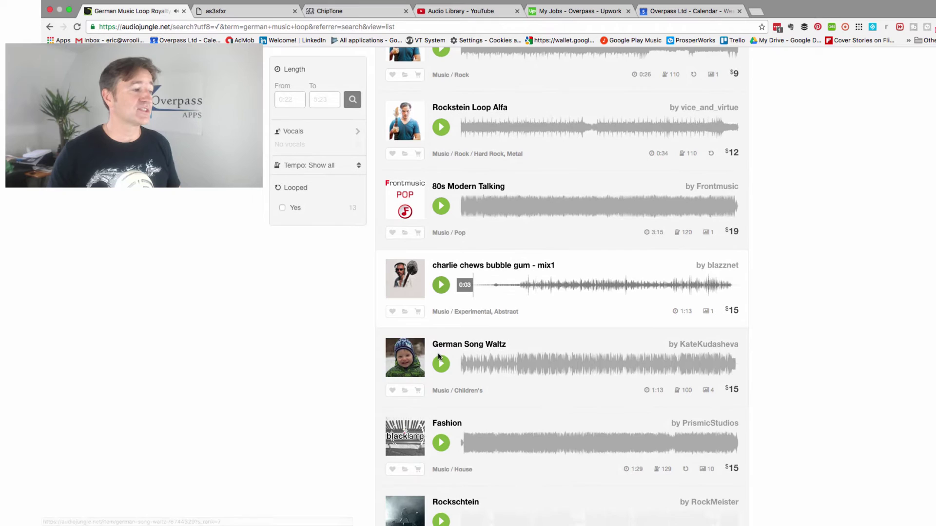
{"action": "left_click", "coordinate": [441, 363]}
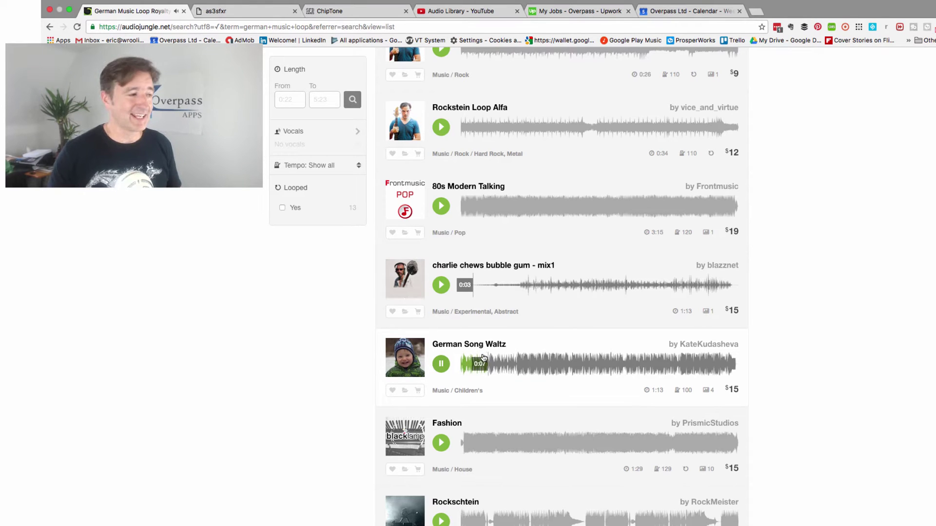
{"action": "left_click", "coordinate": [442, 364]}
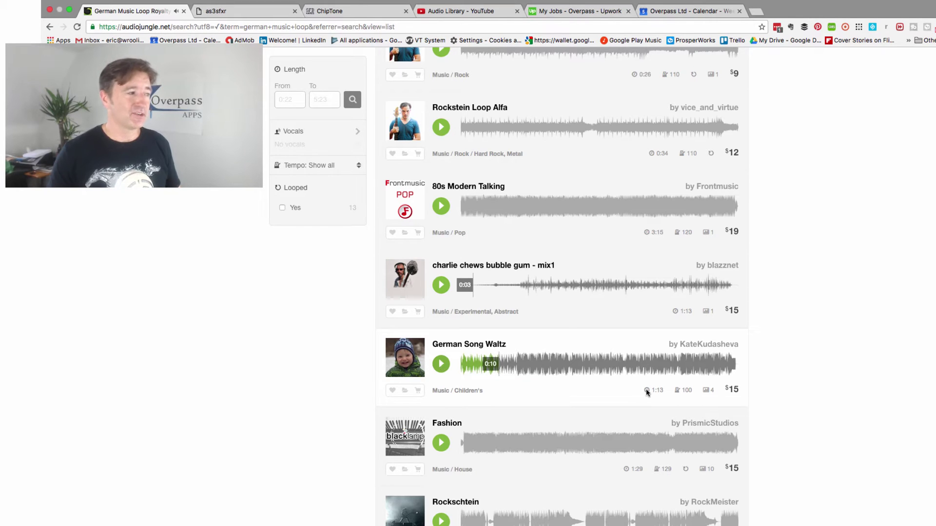
{"action": "scroll", "coordinate": [647, 392], "scroll_direction": "up", "scroll_amount": 5}
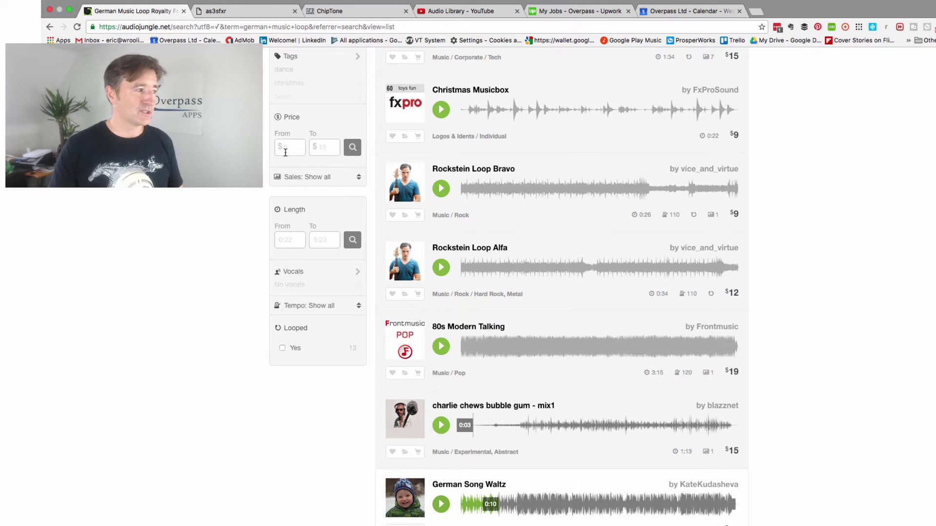
{"action": "left_click", "coordinate": [293, 242]}
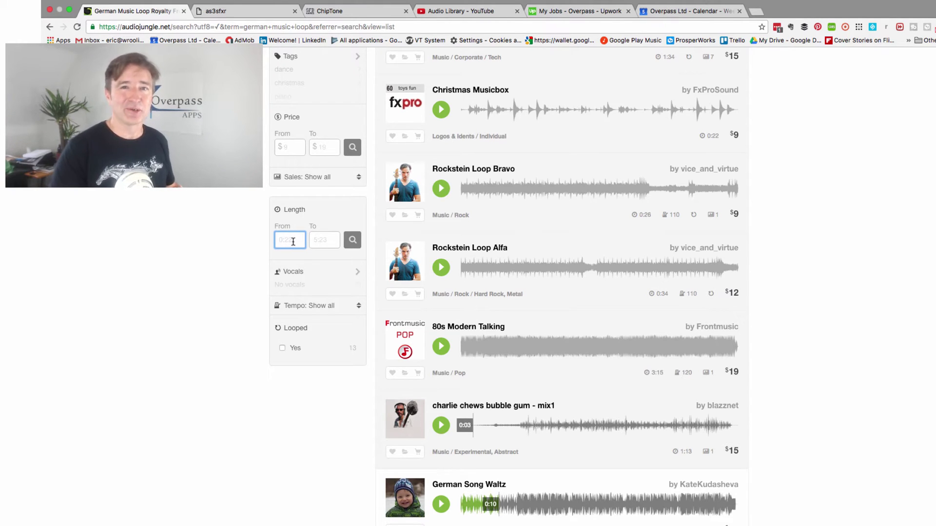
Filter track length to 0–0:45, preview 'Fest in Amusement Park Loop', and open its $12 item page
{"action": "type", "text": "0"}
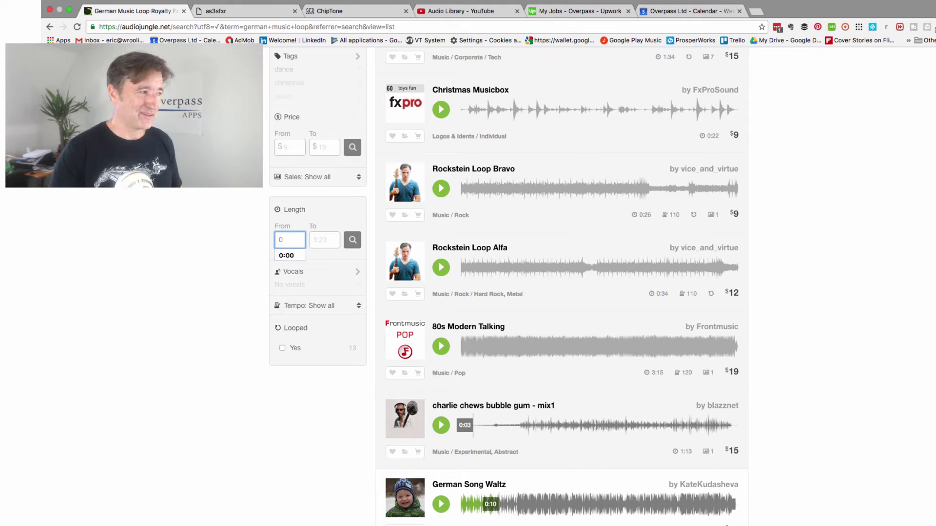
{"action": "left_click", "coordinate": [324, 240]}
{"action": "type", "text": "0"}
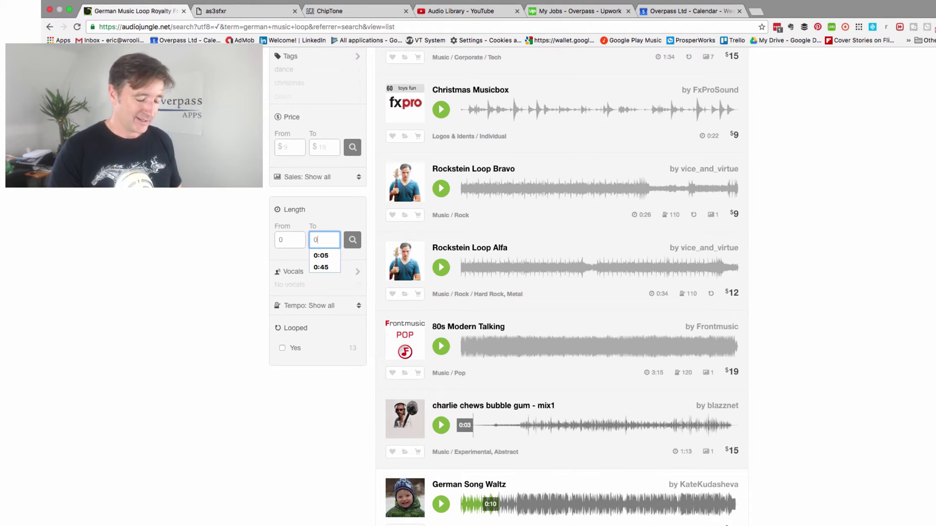
{"action": "type", "text": ":45"}
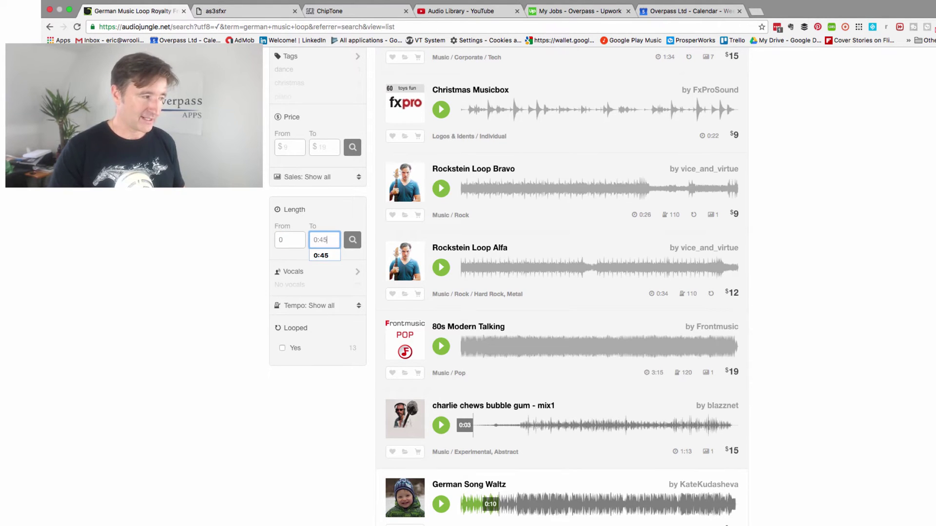
{"action": "key", "text": "Return"}
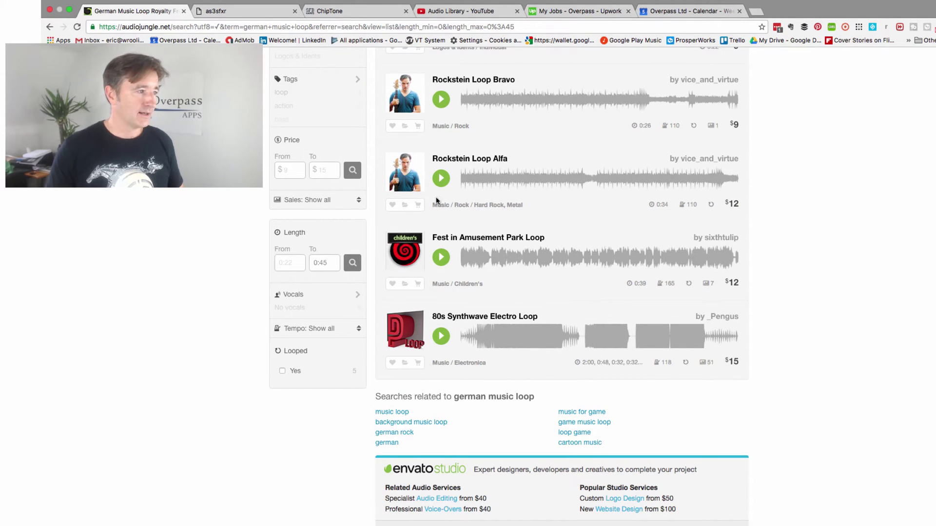
{"action": "left_click", "coordinate": [442, 258]}
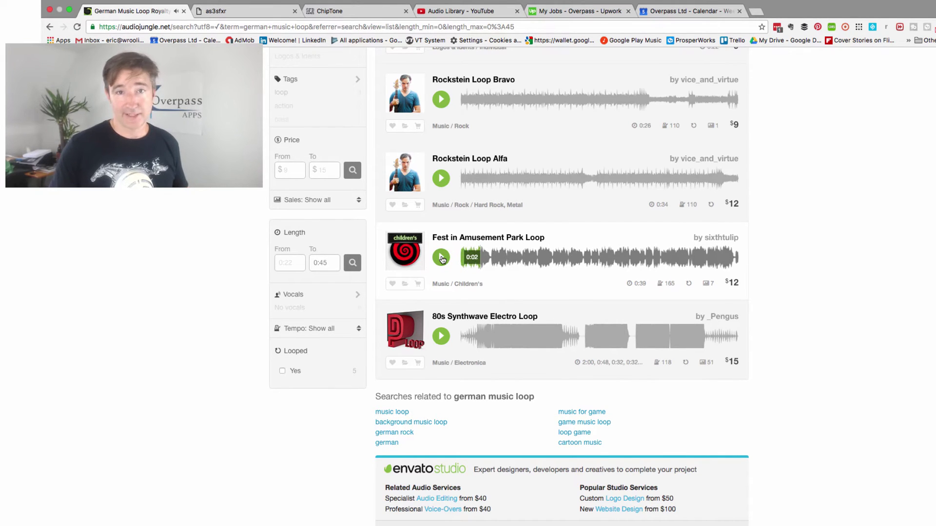
{"action": "left_click", "coordinate": [458, 238]}
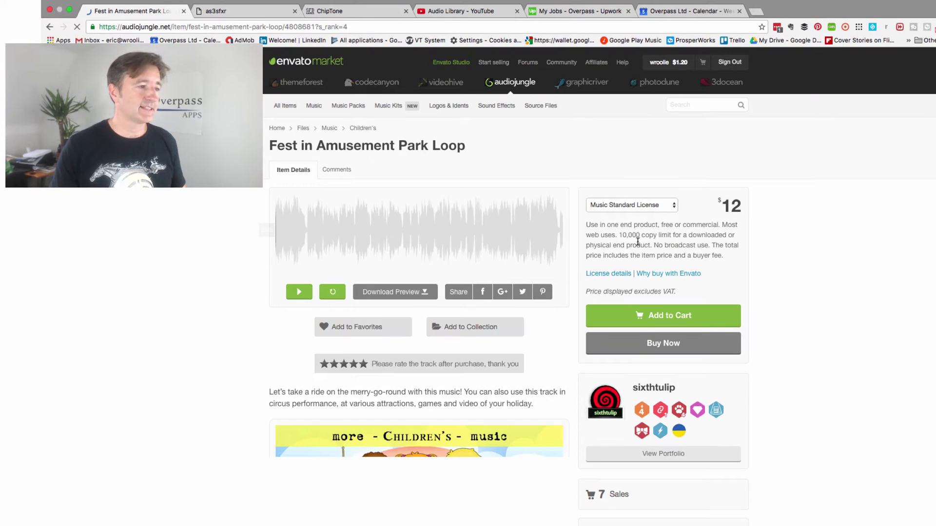
Stop the track preview, look over the licence options, then switch to the as3sfxr tab
{"action": "left_click", "coordinate": [299, 292]}
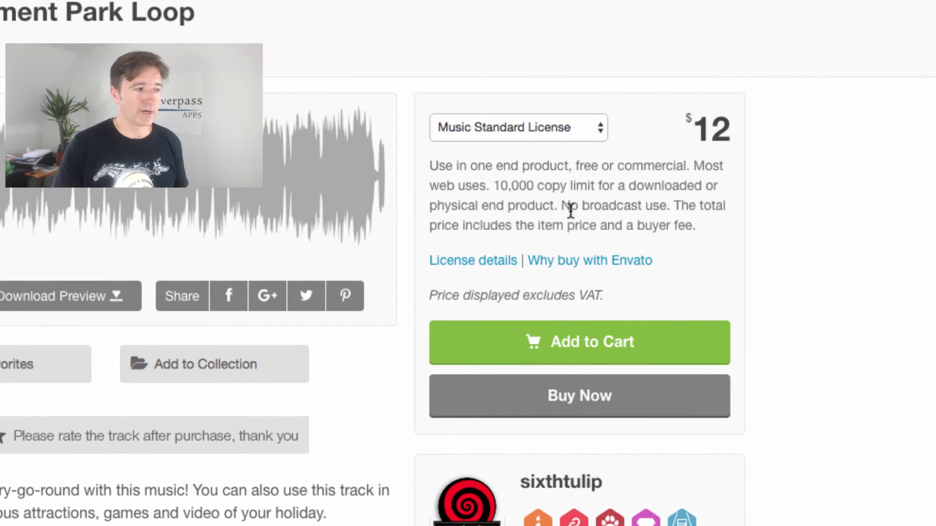
{"action": "left_click", "coordinate": [554, 134]}
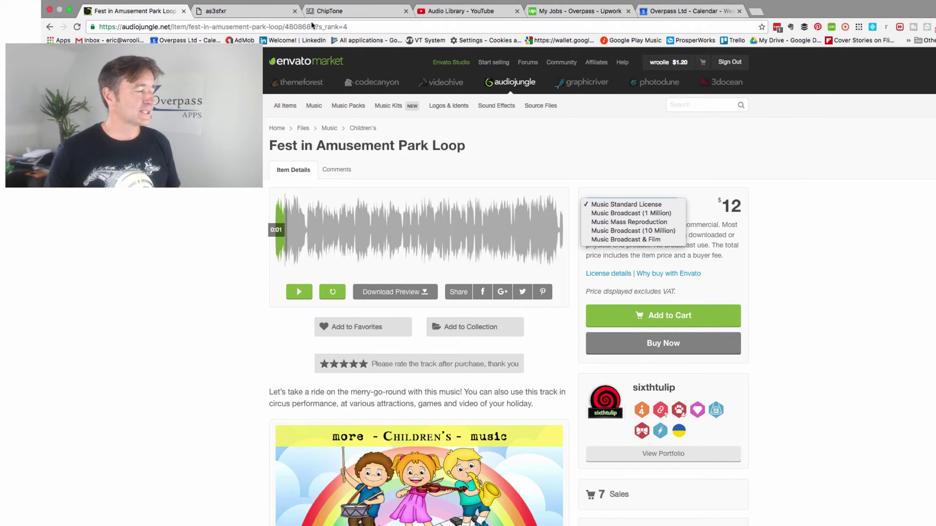
{"action": "left_click", "coordinate": [252, 14]}
{"action": "left_click", "coordinate": [237, 13]}
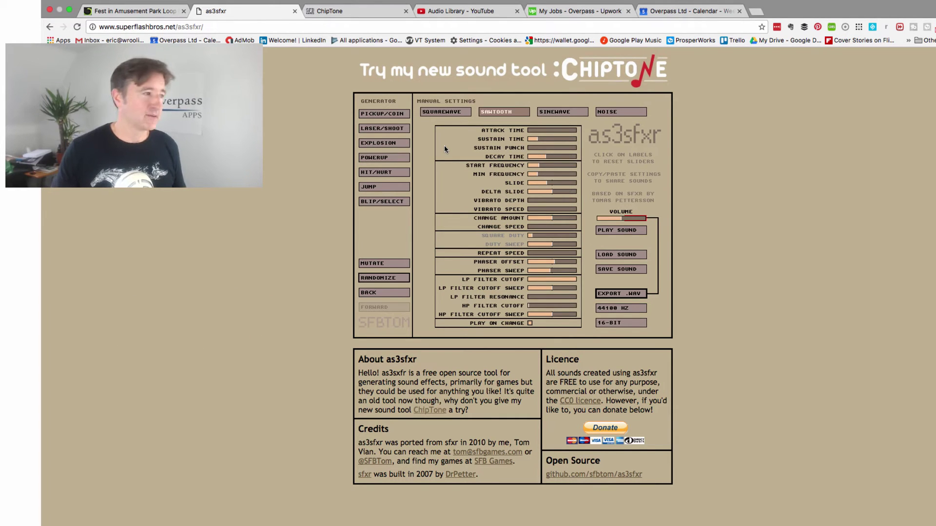
In as3sfxr, generate a square-wave laser sound and four explosion variations, then open ChipTone
{"action": "left_click", "coordinate": [442, 112]}
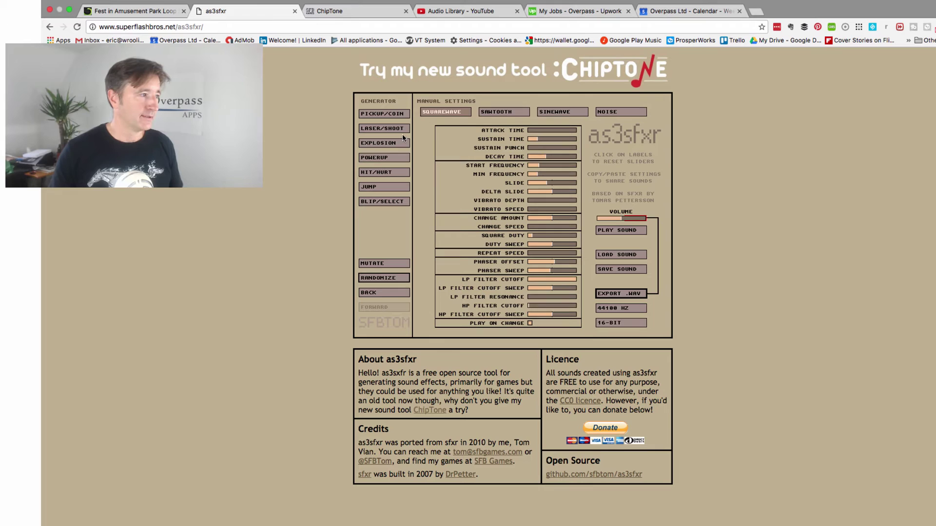
{"action": "left_click", "coordinate": [379, 127]}
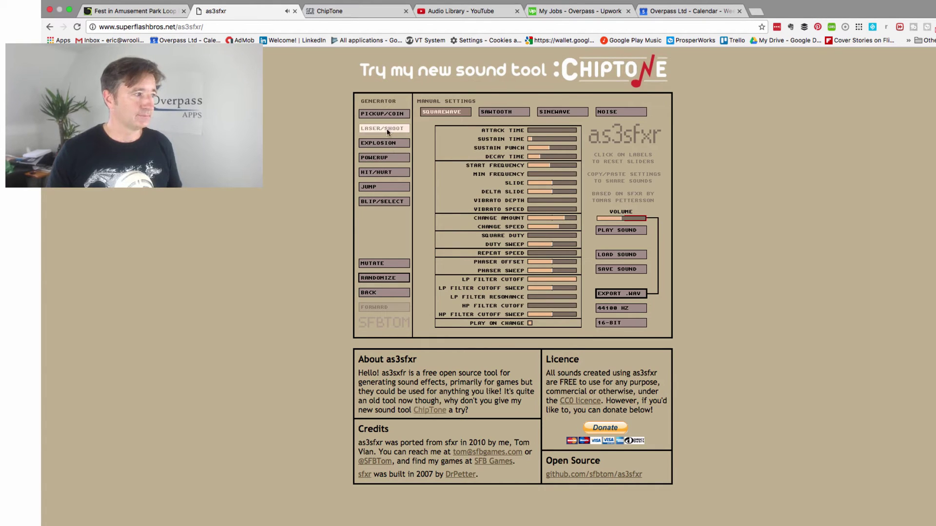
{"action": "left_click", "coordinate": [386, 144]}
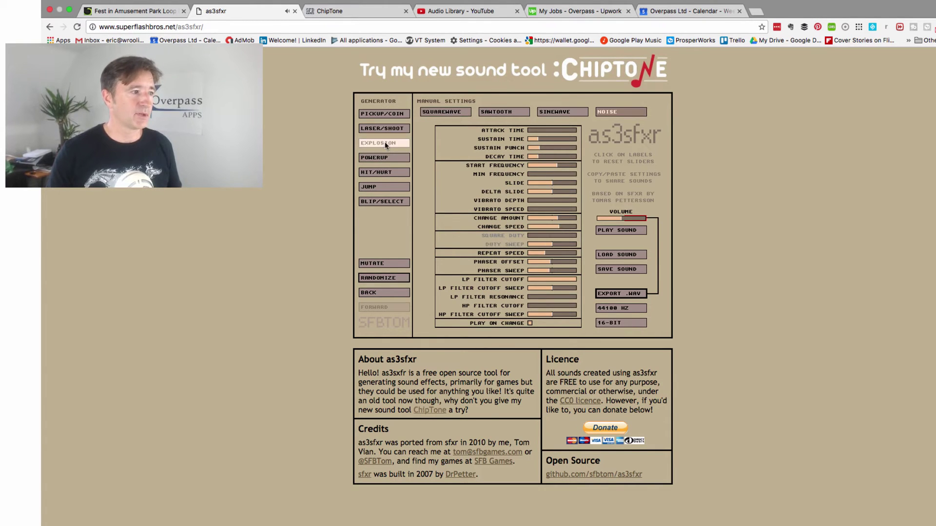
{"action": "left_click", "coordinate": [385, 144]}
{"action": "left_click", "coordinate": [386, 144]}
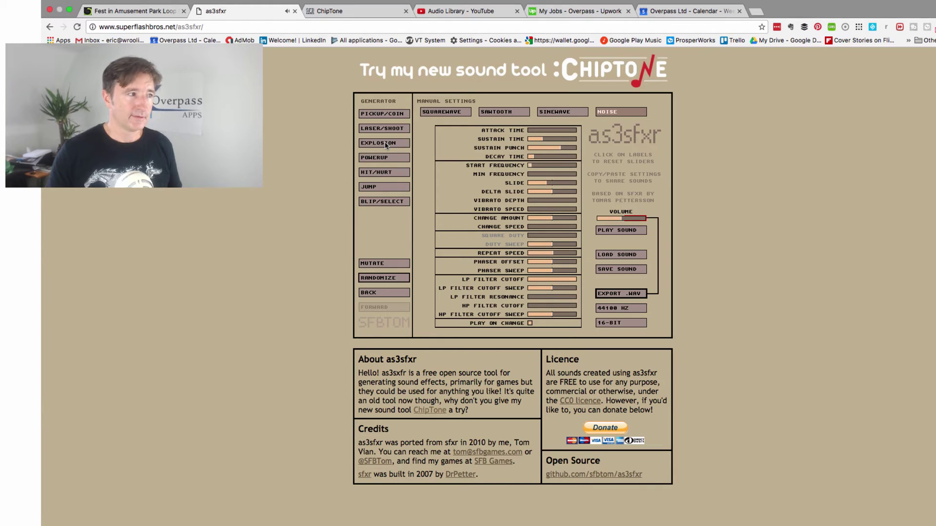
{"action": "left_click", "coordinate": [386, 143]}
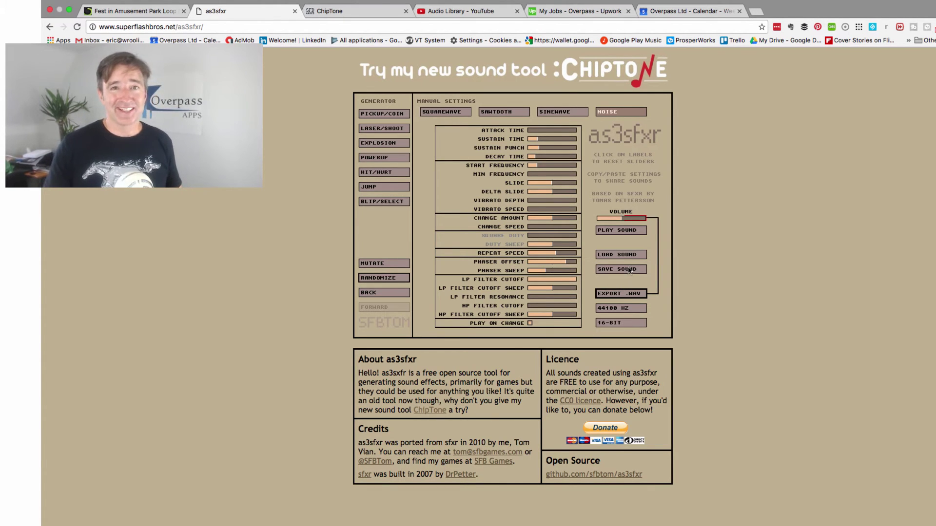
{"action": "left_click", "coordinate": [595, 79]}
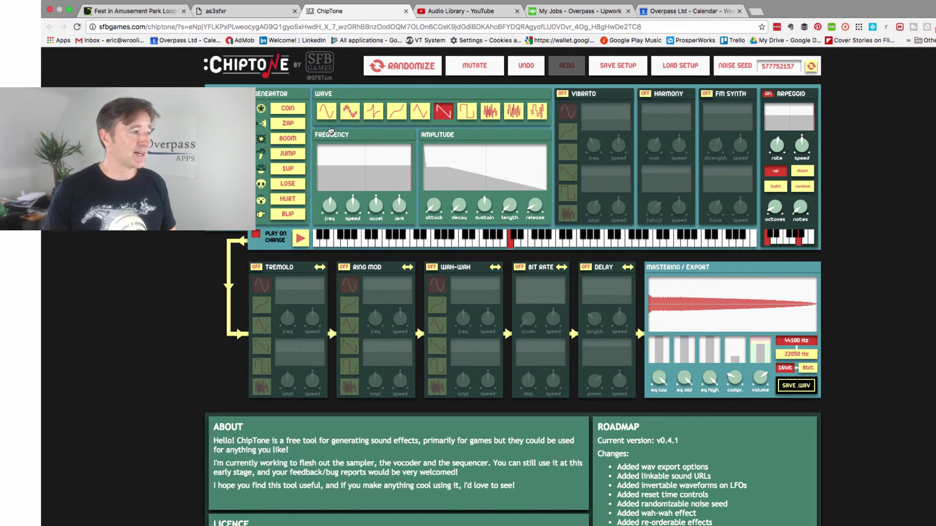
Generate BOOM and LOSE sounds in ChipTone, then switch to the YouTube Audio Library tab
{"action": "left_click", "coordinate": [287, 139]}
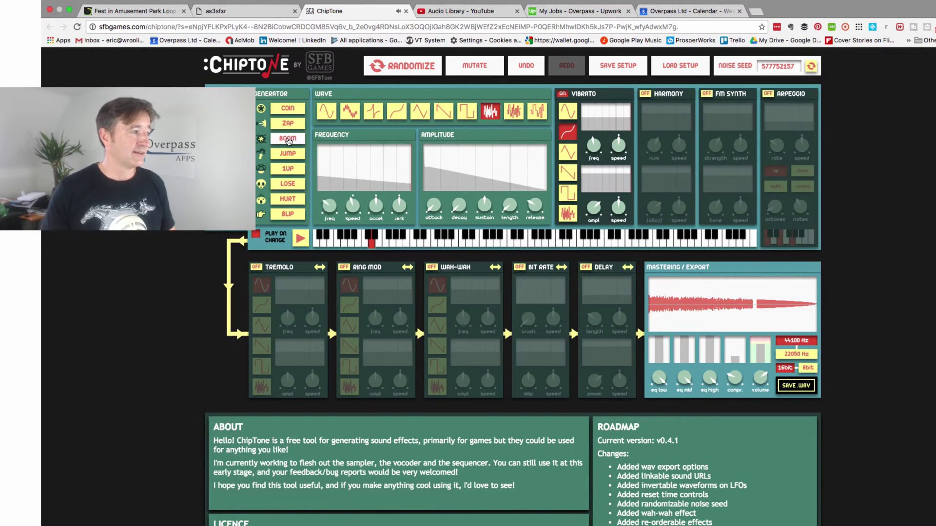
{"action": "left_click", "coordinate": [292, 184]}
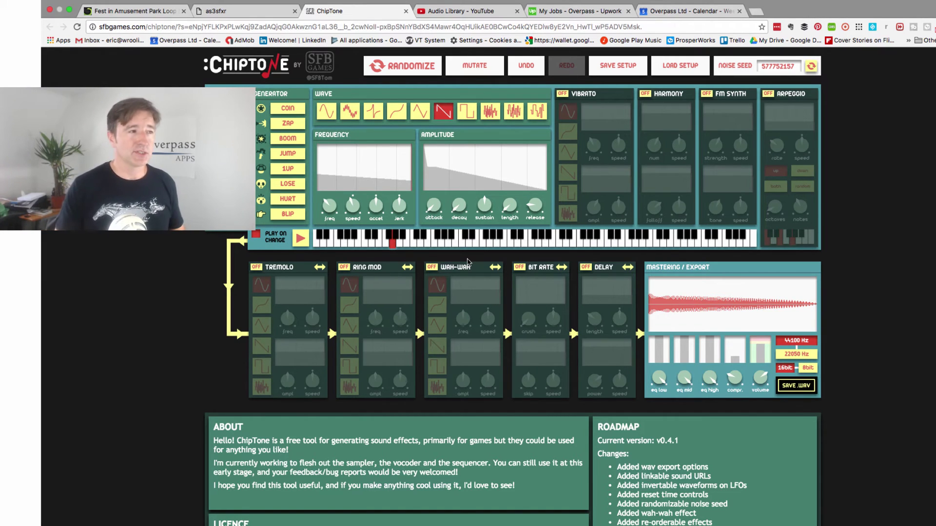
{"action": "left_click", "coordinate": [465, 11]}
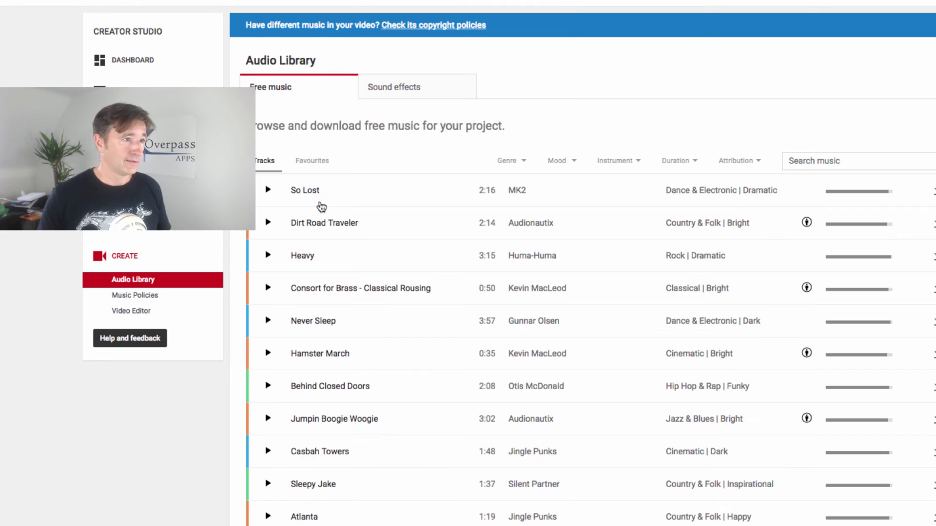
Expand the Heavy track to see its free-use terms, play and pause it, then switch to Upwork
{"action": "left_click", "coordinate": [270, 257]}
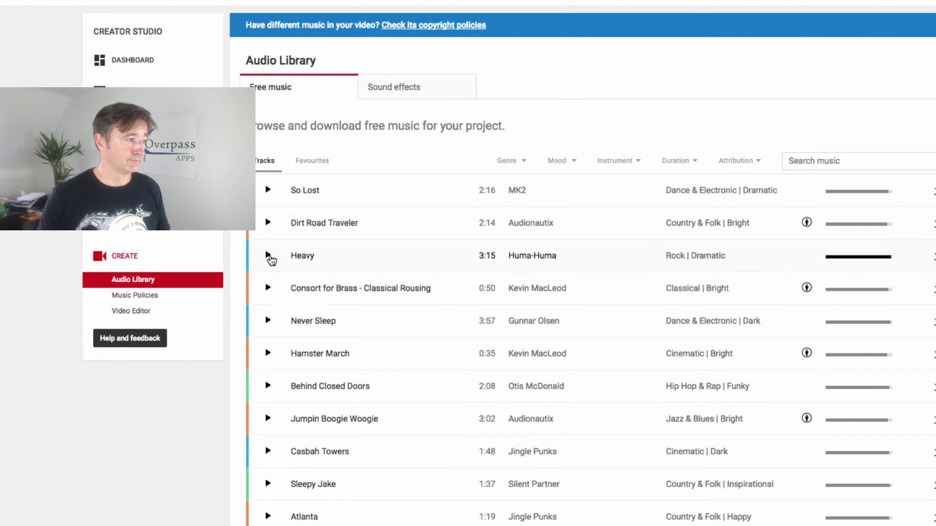
{"action": "left_click", "coordinate": [270, 258]}
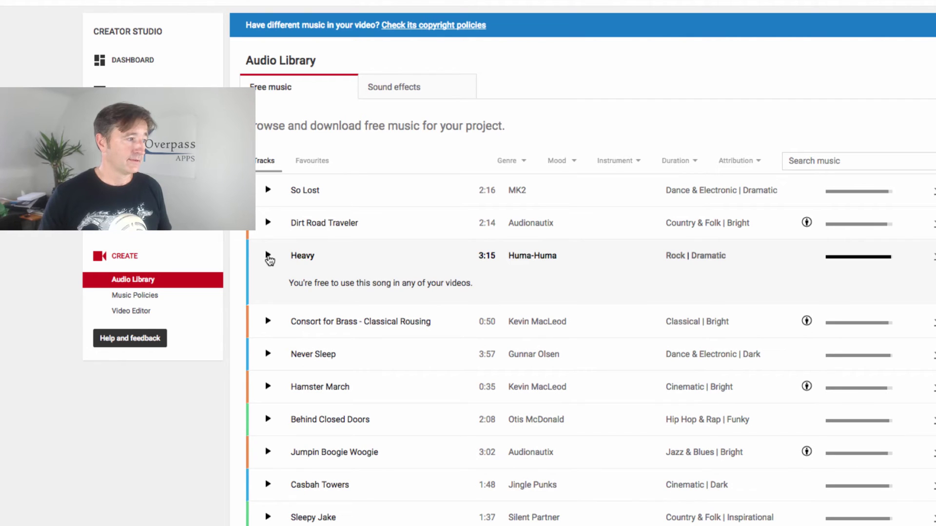
{"action": "left_click", "coordinate": [269, 257]}
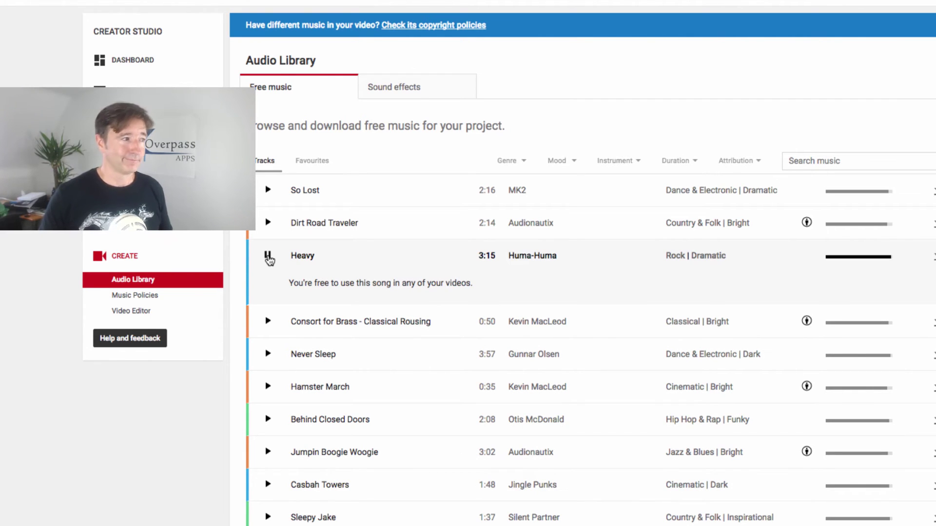
{"action": "left_click", "coordinate": [270, 259]}
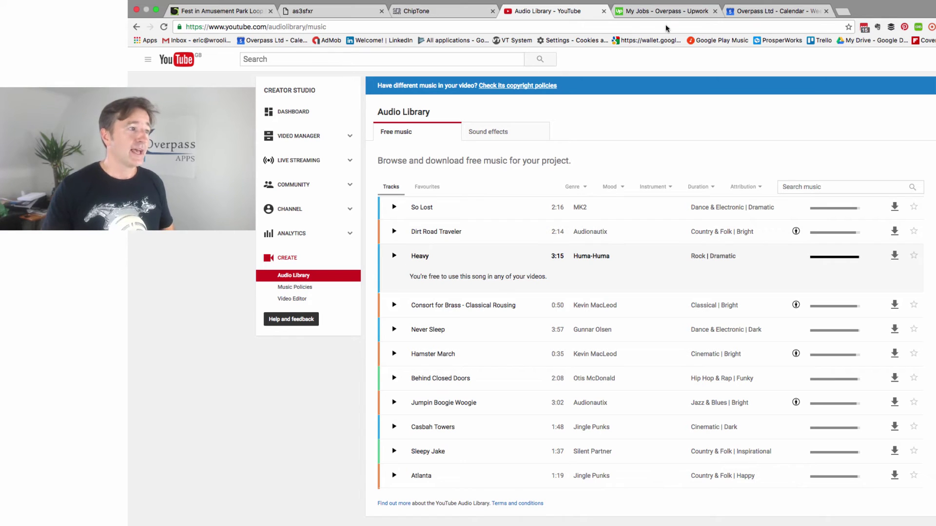
{"action": "left_click", "coordinate": [668, 12]}
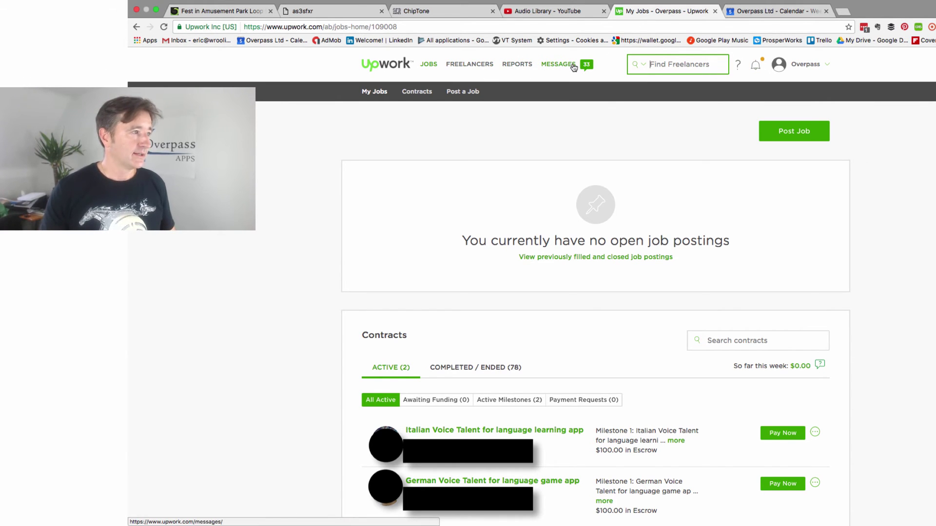
Start a new Upwork job post for part-time or short-term work
{"action": "left_click", "coordinate": [794, 131]}
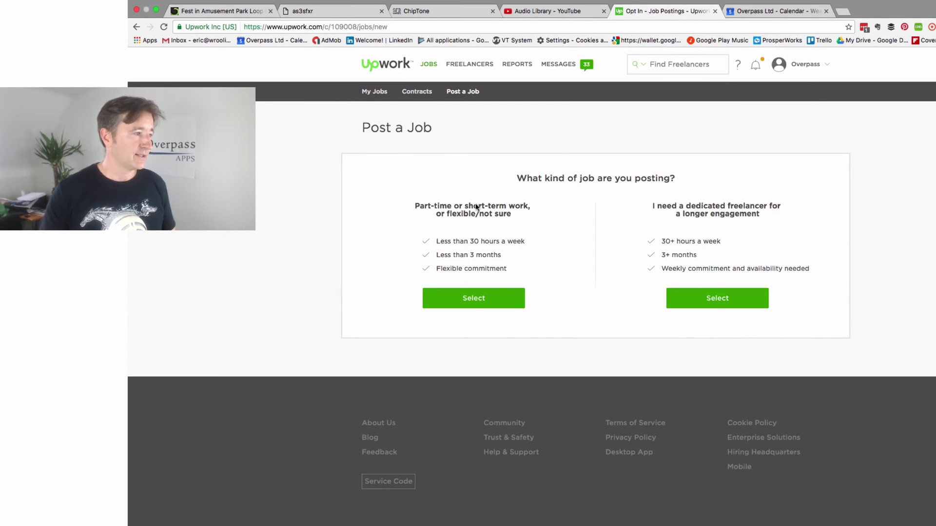
{"action": "left_click", "coordinate": [473, 299]}
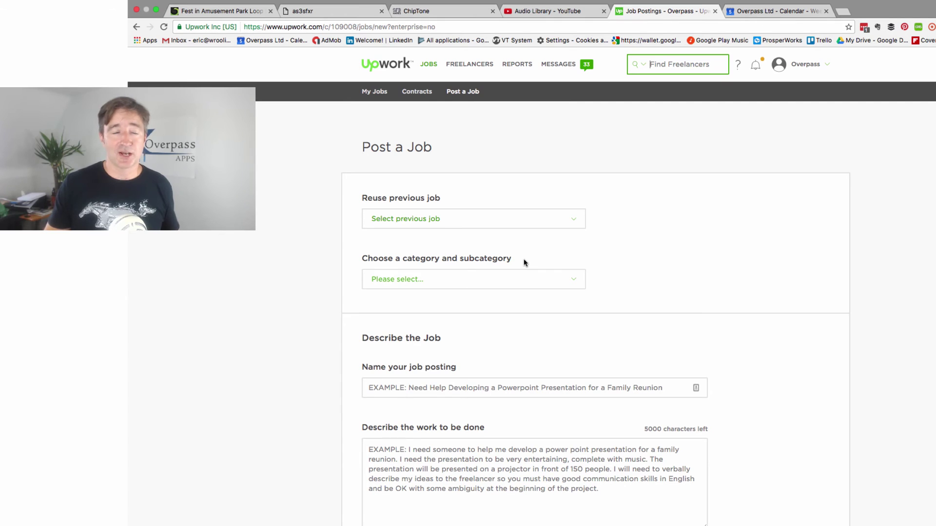
Pick Design & Creative › Voice Talent from the job category dropdown
{"action": "left_click", "coordinate": [493, 279]}
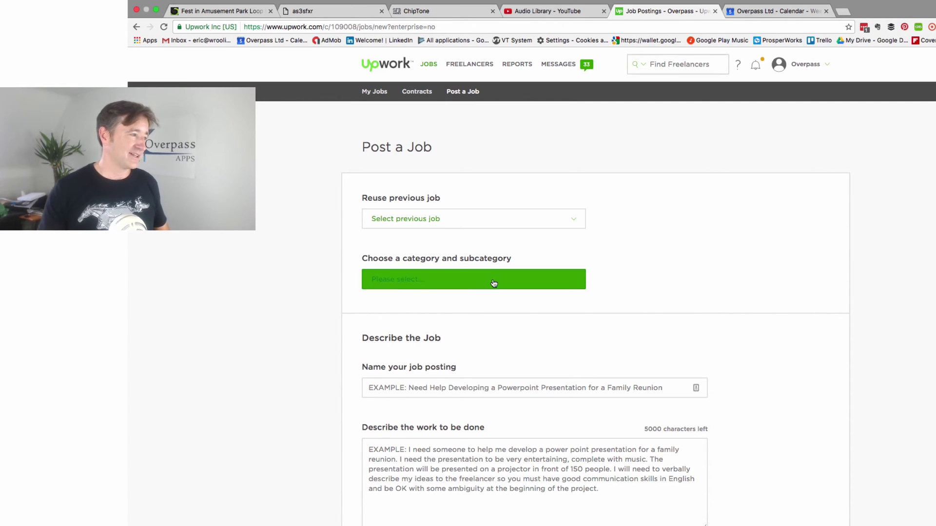
{"action": "scroll", "coordinate": [515, 372], "scroll_direction": "down", "scroll_amount": 2}
{"action": "scroll", "coordinate": [515, 372], "scroll_direction": "down", "scroll_amount": 1}
{"action": "mouse_move", "coordinate": [483, 315]}
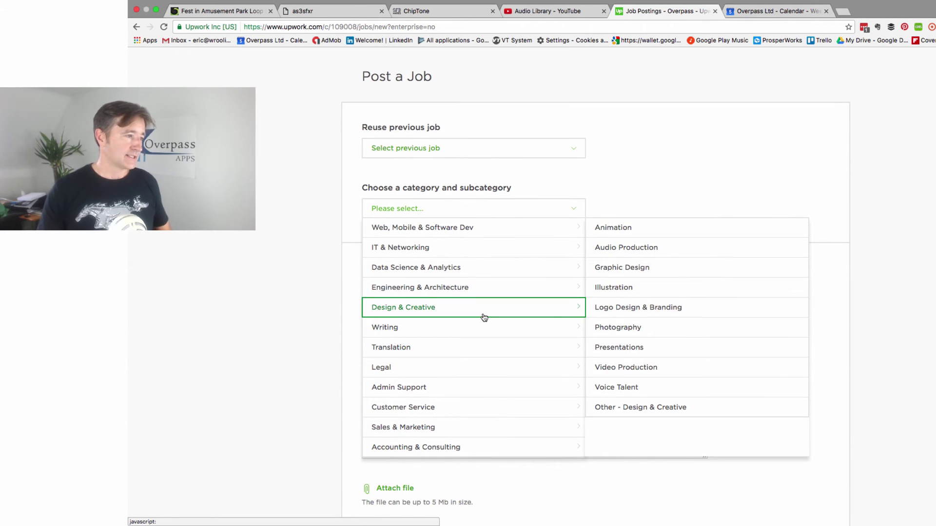
{"action": "left_click", "coordinate": [639, 388]}
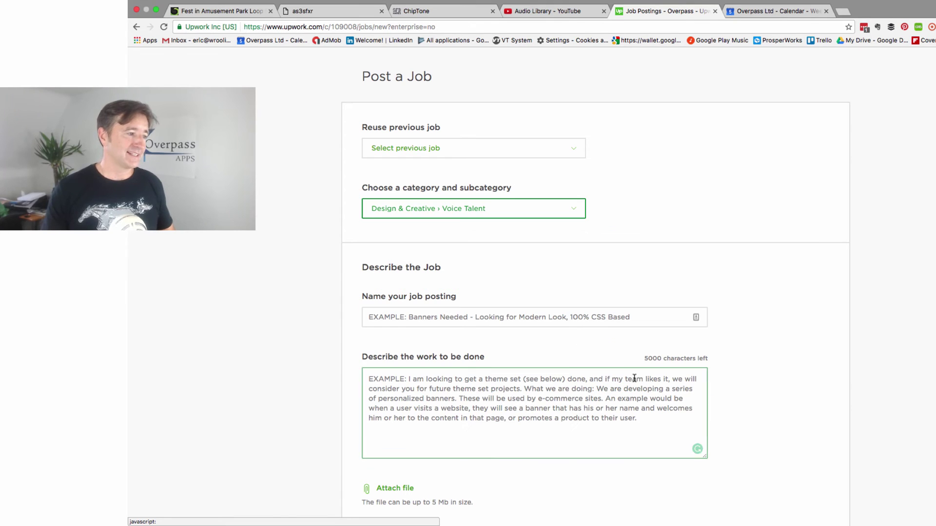